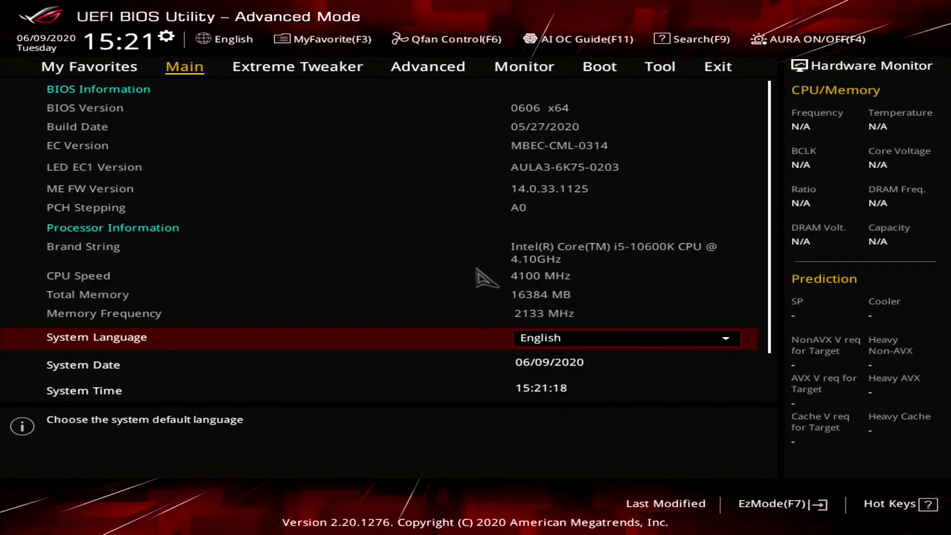
- Go through the AI OC Guide and enable AI optimization for the CPU frequency, confirming Yes
{"action": "left_click", "coordinate": [598, 42]}
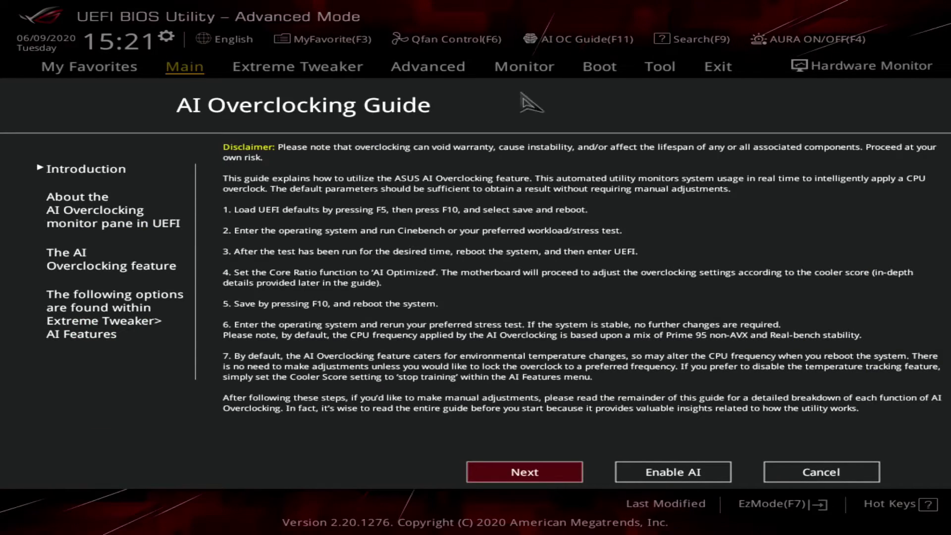
{"action": "left_click", "coordinate": [540, 469]}
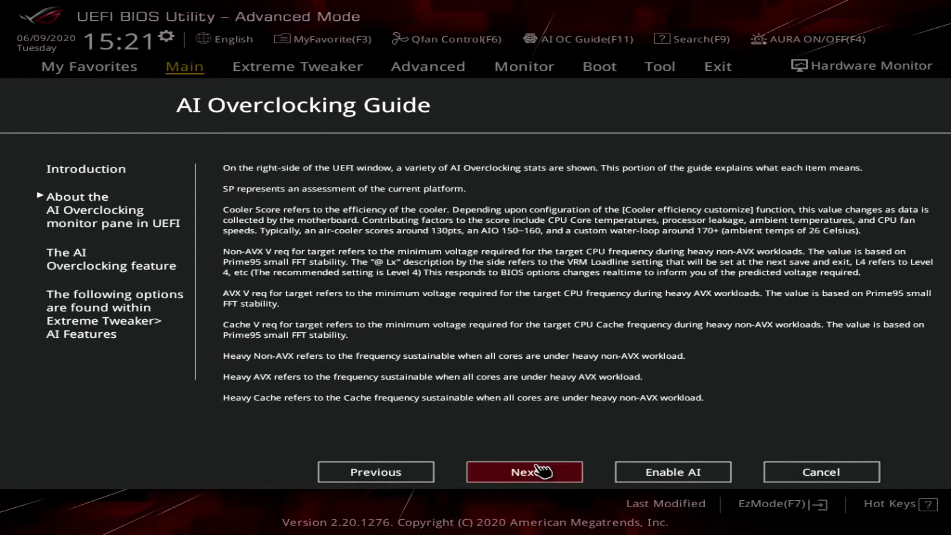
{"action": "left_click", "coordinate": [543, 470]}
{"action": "left_click", "coordinate": [542, 471]}
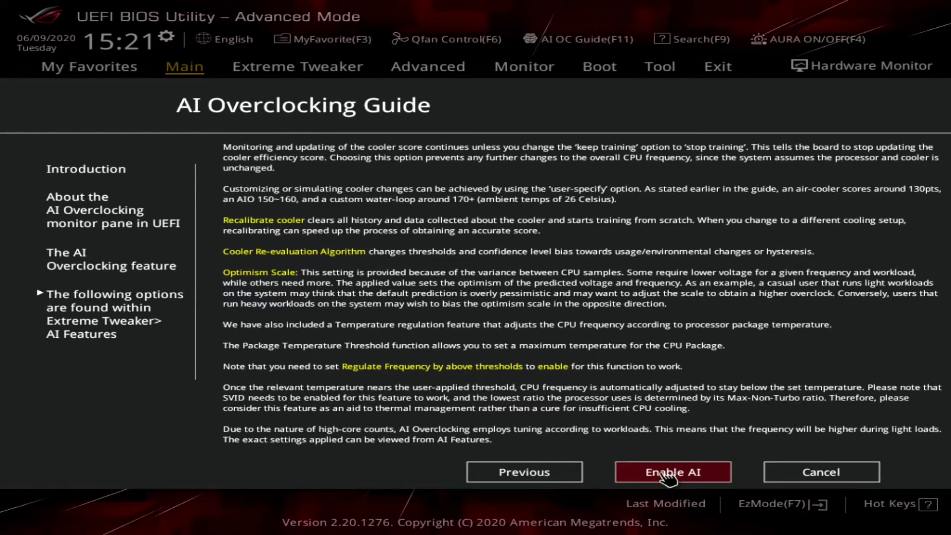
{"action": "left_click", "coordinate": [694, 470]}
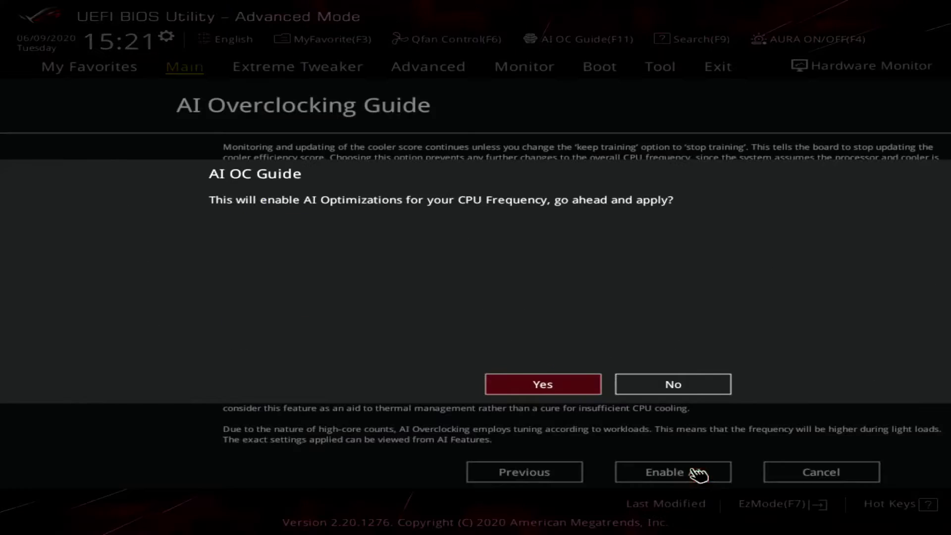
{"action": "left_click", "coordinate": [588, 389]}
{"action": "left_click", "coordinate": [726, 67]}
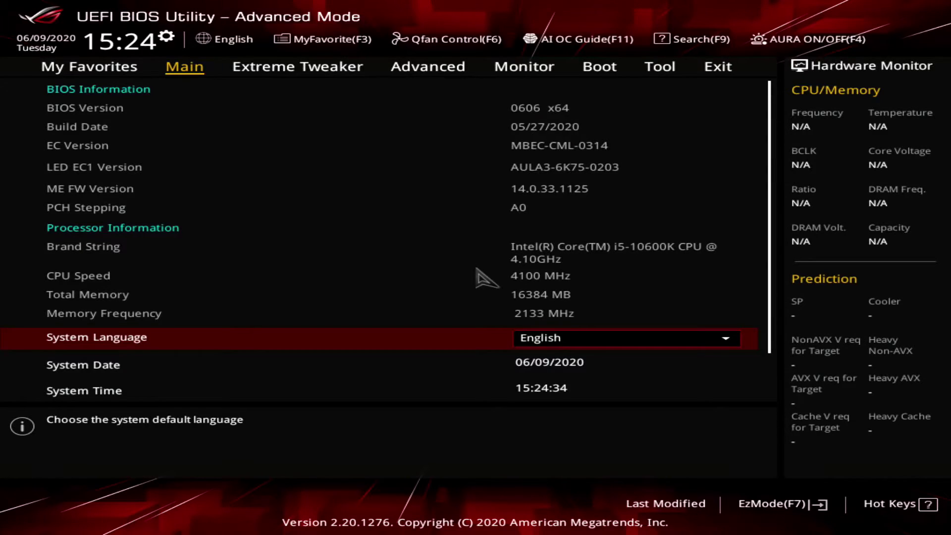
- In Extreme Tweaker, set Ai Overclock Tuner to XMP II and AVX Negative Offset to 2
{"action": "key", "text": "Right"}
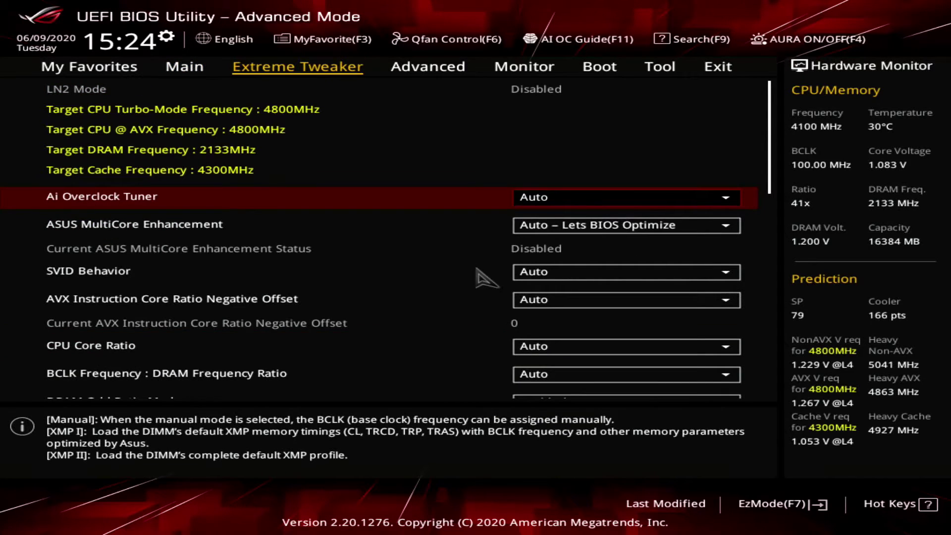
{"action": "key", "text": "Return"}
{"action": "key", "text": "Down"}
{"action": "key", "text": "Down"}
{"action": "key", "text": "Down"}
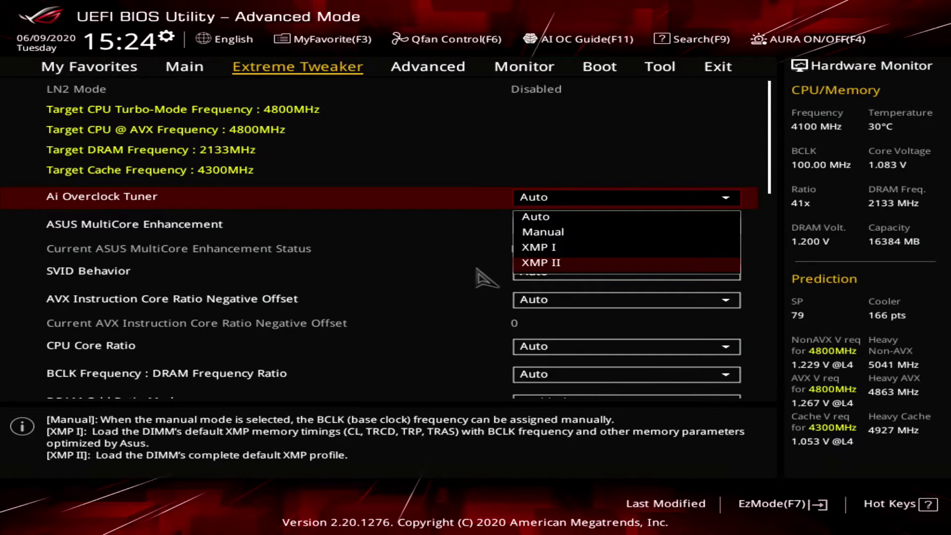
{"action": "key", "text": "Return"}
{"action": "key", "text": "Down"}
{"action": "key", "text": "Down"}
{"action": "key", "text": "Down"}
{"action": "key", "text": "Down"}
{"action": "key", "text": "Down"}
{"action": "key", "text": "Down"}
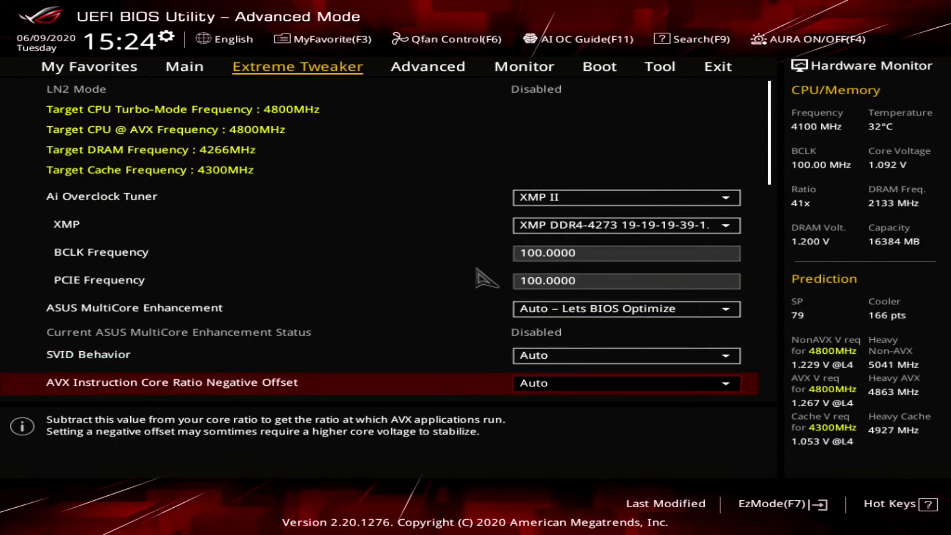
{"action": "key", "text": "Return"}
- Set CPU Core Ratio to Sync All Cores with an ALL-Core Ratio Limit of 52
{"action": "key", "text": "Down"}
{"action": "key", "text": "Down"}
{"action": "key", "text": "Down"}
{"action": "key", "text": "Return"}
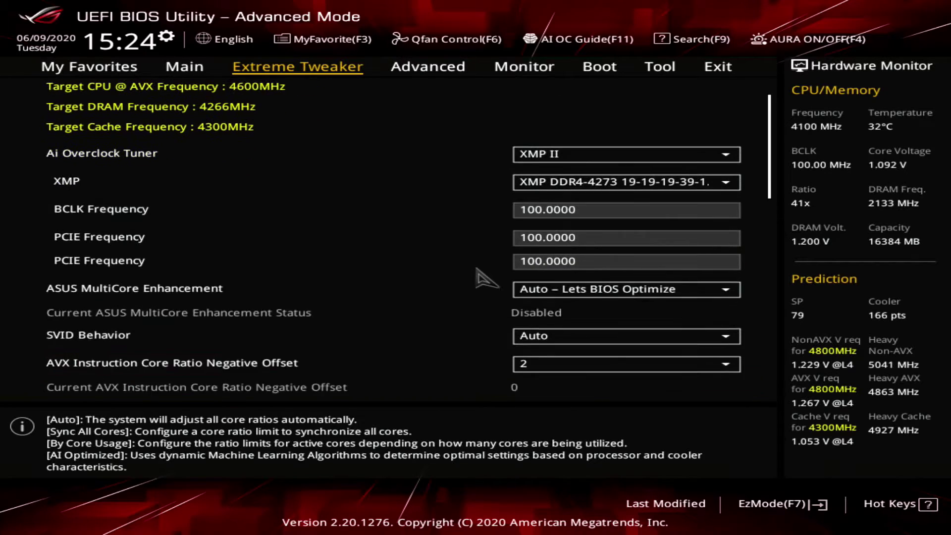
{"action": "key", "text": "Down"}
{"action": "key", "text": "Return"}
{"action": "key", "text": "Down"}
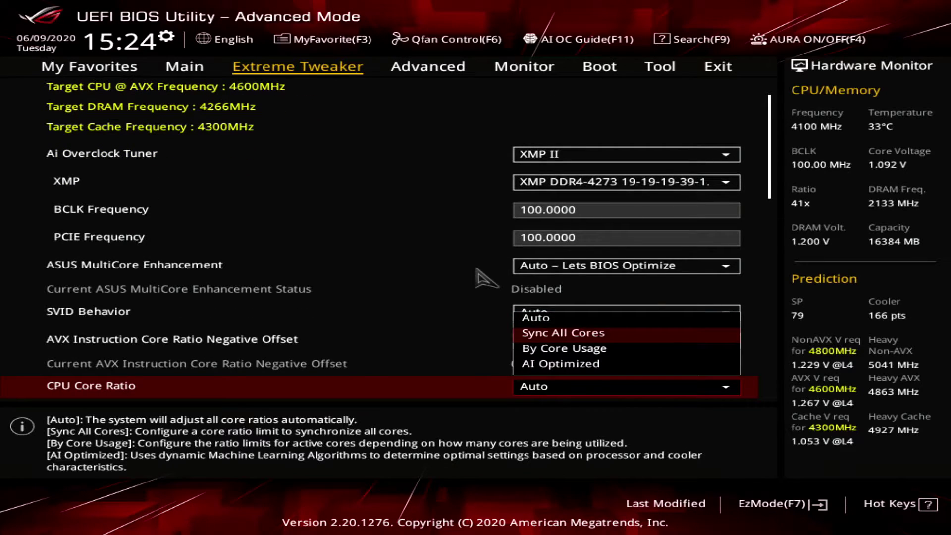
{"action": "key", "text": "Return"}
{"action": "key", "text": "Down"}
{"action": "type", "text": "52"}
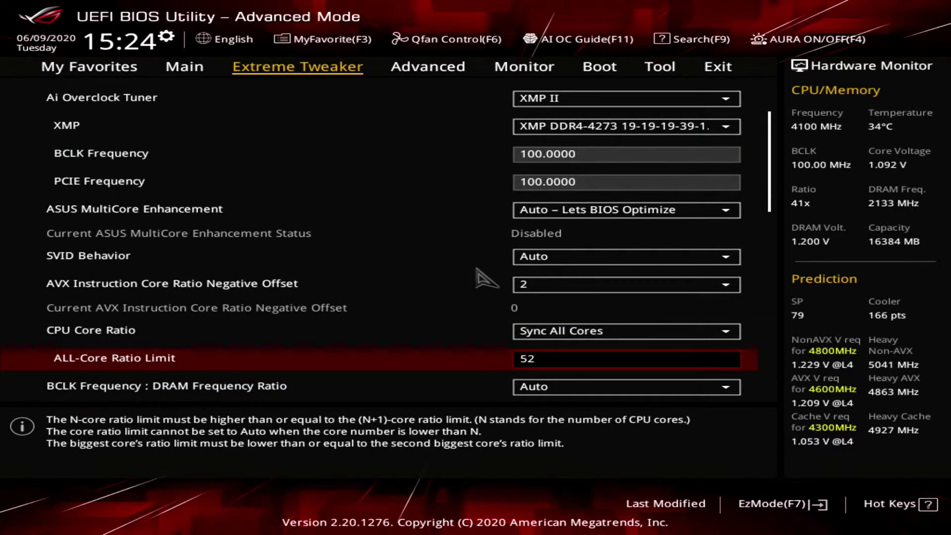
{"action": "key", "text": "Down"}
{"action": "key", "text": "Down"}
{"action": "key", "text": "Down"}
{"action": "key", "text": "Down"}
{"action": "key", "text": "Down"}
{"action": "key", "text": "Down"}
{"action": "key", "text": "Down"}
{"action": "key", "text": "Down"}
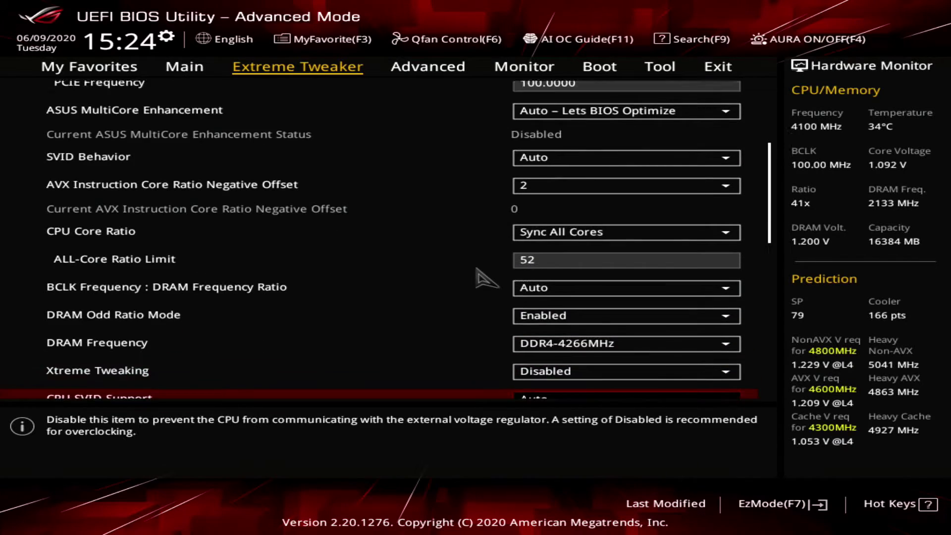
{"action": "key", "text": "Down"}
{"action": "key", "text": "Down"}
{"action": "key", "text": "Down"}
{"action": "key", "text": "Down"}
{"action": "key", "text": "Down"}
{"action": "key", "text": "Down"}
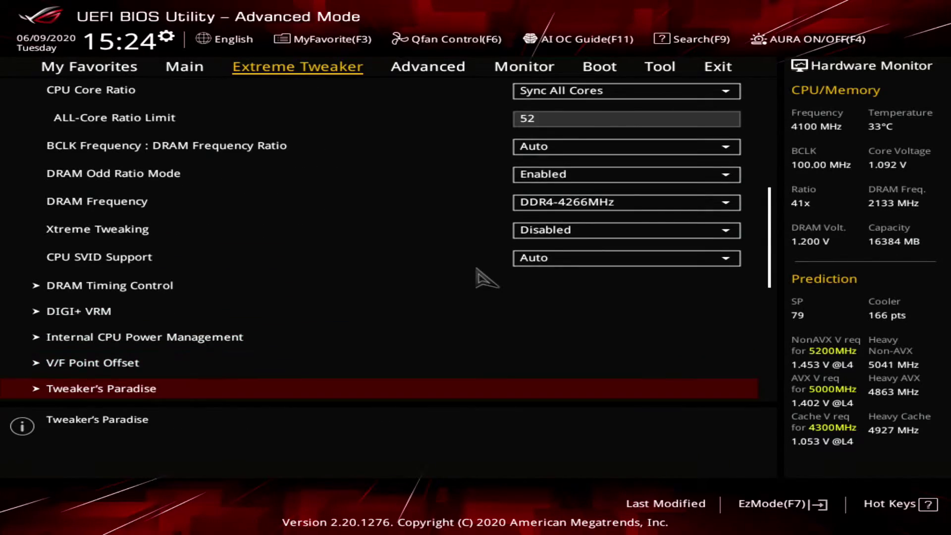
- Disable Ring Down Bin and set both minimum and maximum CPU cache ratios to 45
{"action": "key", "text": "Up"}
{"action": "key", "text": "Up"}
{"action": "key", "text": "Return"}
{"action": "key", "text": "Down"}
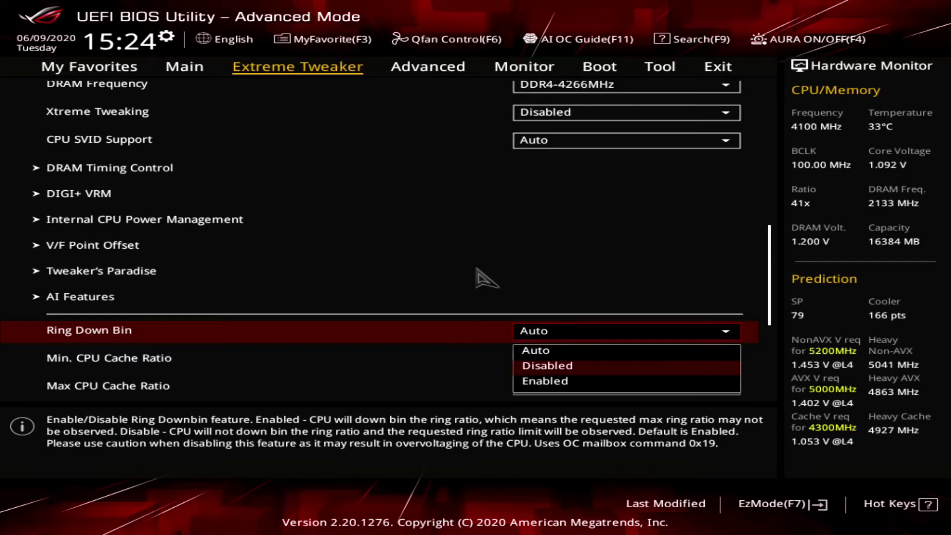
{"action": "key", "text": "Return"}
{"action": "key", "text": "Down"}
{"action": "type", "text": "45"}
{"action": "key", "text": "Down"}
{"action": "type", "text": "45"}
{"action": "key", "text": "Down"}
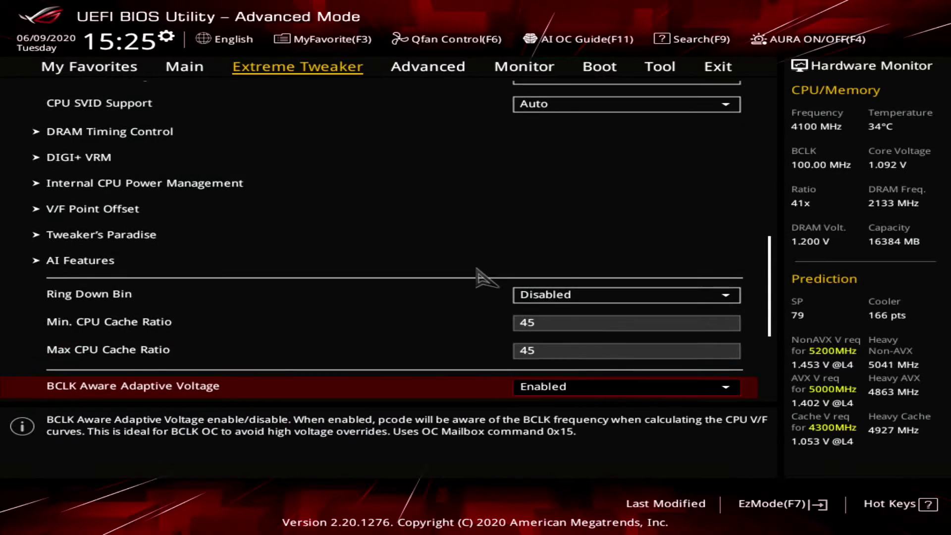
- Set CPU core voltage to Adaptive Mode at 1.450 V and DRAM voltage to 1.395 V
{"action": "key", "text": "Down"}
{"action": "key", "text": "Down"}
{"action": "type", "text": "1.40000"}
{"action": "key", "text": "Up"}
{"action": "key", "text": "Return"}
{"action": "key", "text": "Down"}
{"action": "key", "text": "Down"}
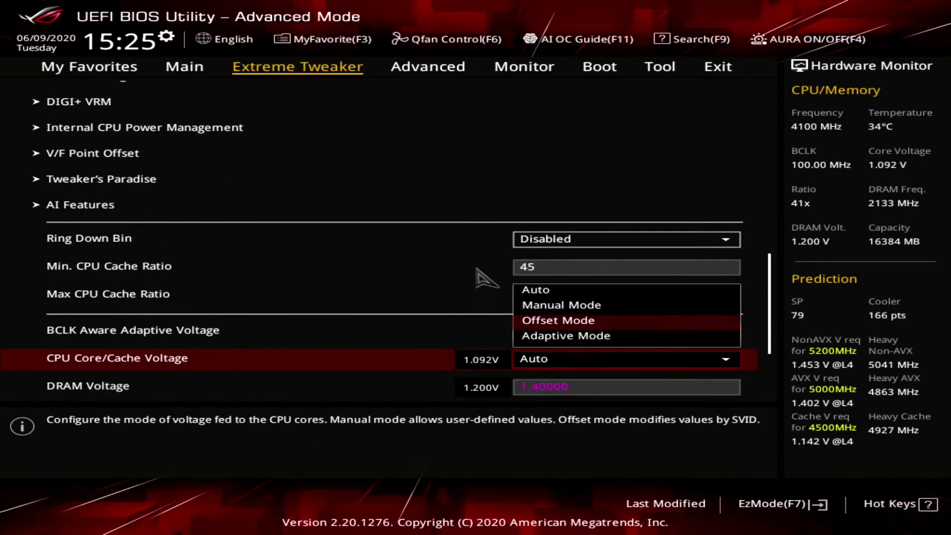
{"action": "key", "text": "Down"}
{"action": "key", "text": "Return"}
{"action": "key", "text": "Down"}
{"action": "key", "text": "Down"}
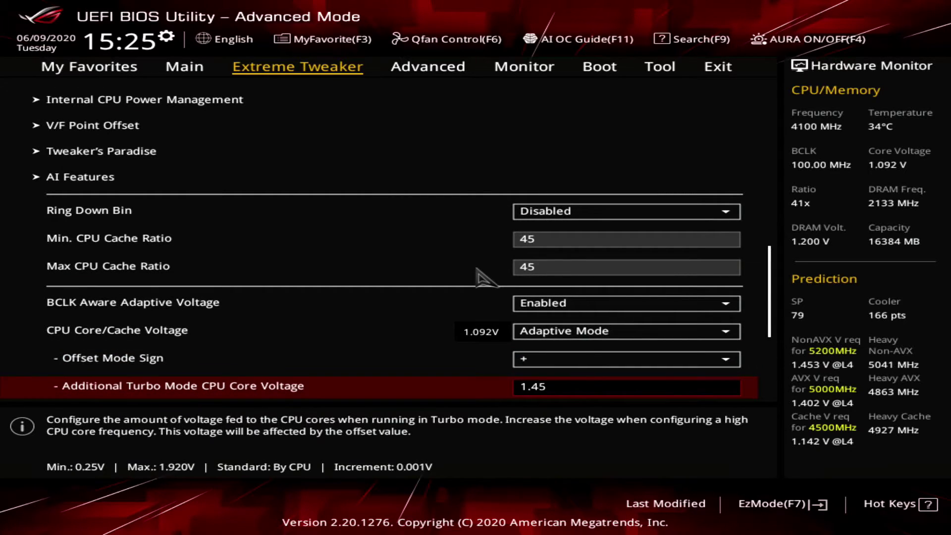
{"action": "type", "text": "1.450"}
{"action": "key", "text": "Down"}
{"action": "key", "text": "Down"}
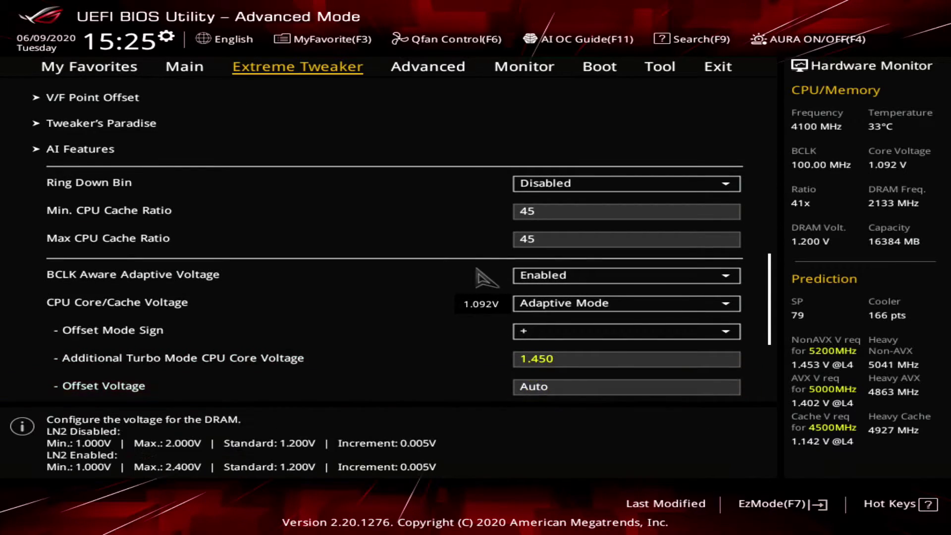
{"action": "key", "text": "minus"}
- Set CPU VCCIO voltage to 1.24 V and CPU System Agent voltage to 1.245 V
{"action": "key", "text": "Down"}
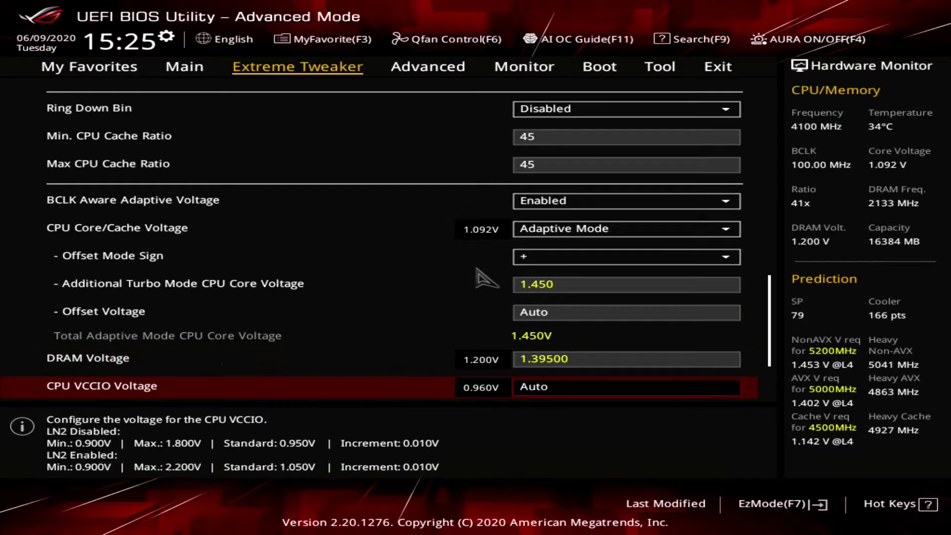
{"action": "type", "text": "1.24"}
{"action": "key", "text": "Return"}
{"action": "key", "text": "Down"}
{"action": "type", "text": "1.245"}
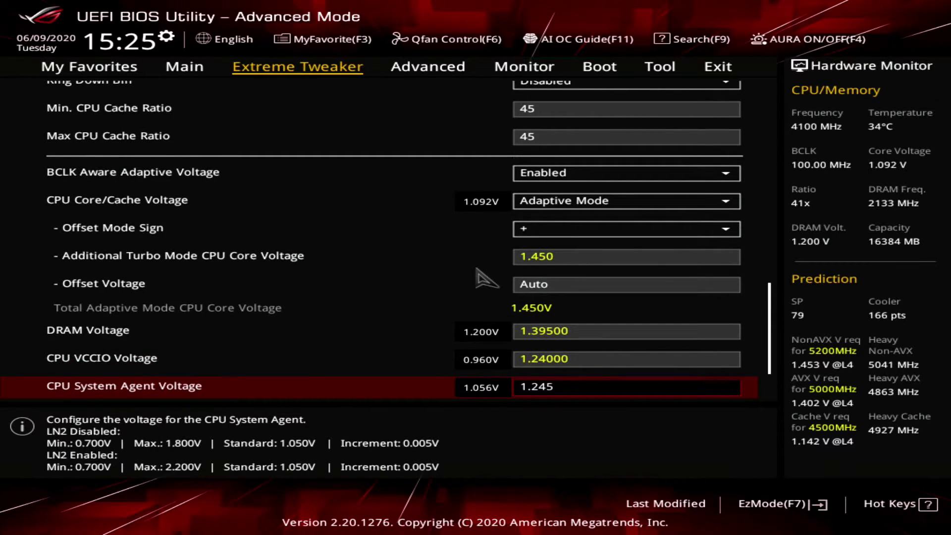
{"action": "key", "text": "Return"}
{"action": "key", "text": "Down"}
{"action": "key", "text": "Down"}
{"action": "key", "text": "Down"}
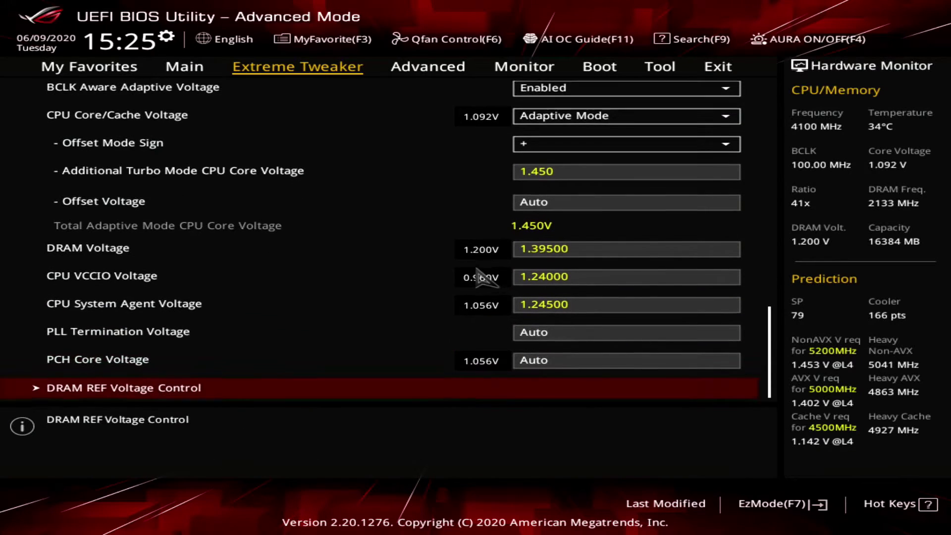
{"action": "key", "text": "Right"}
- Choose Save Changes & Reset on the Exit tab to show the list of changed settings
{"action": "key", "text": "Right"}
{"action": "key", "text": "Right"}
{"action": "key", "text": "Right"}
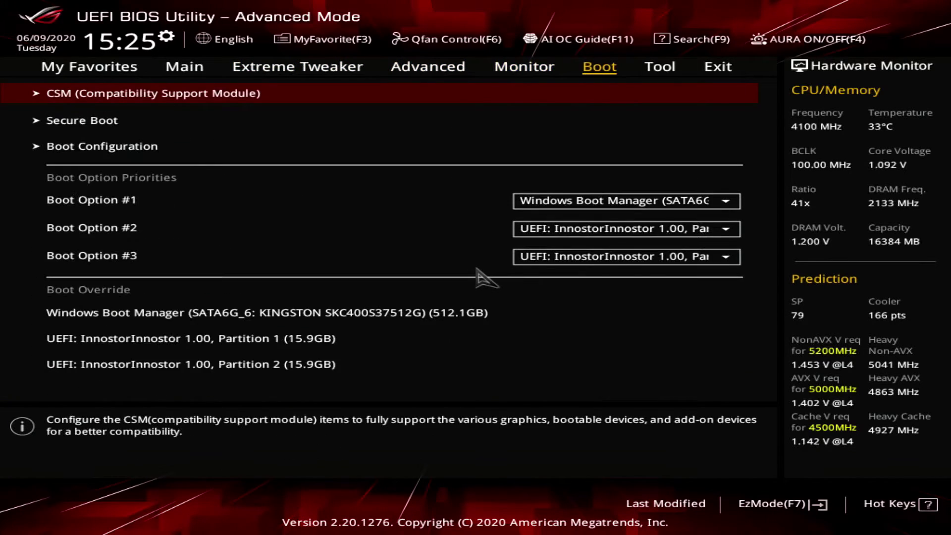
{"action": "key", "text": "Right"}
{"action": "key", "text": "Down"}
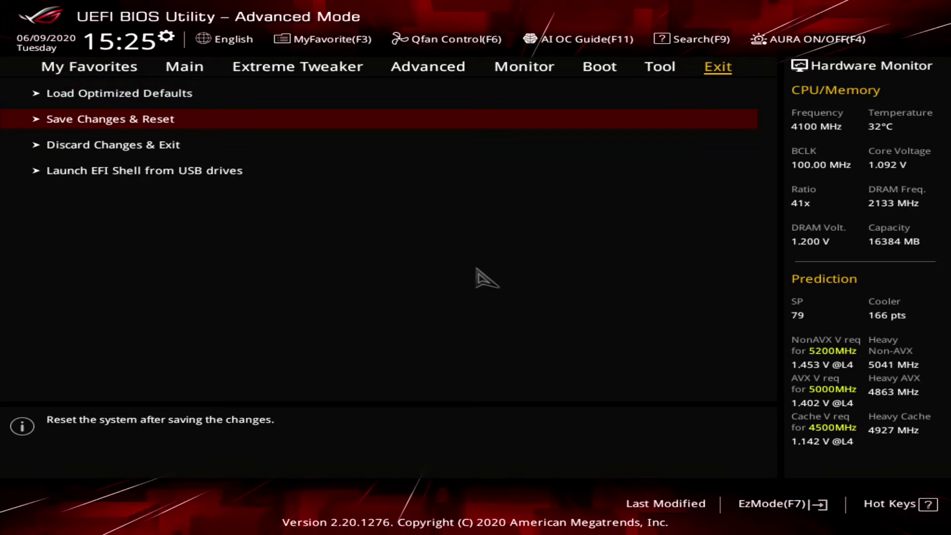
{"action": "key", "text": "Return"}
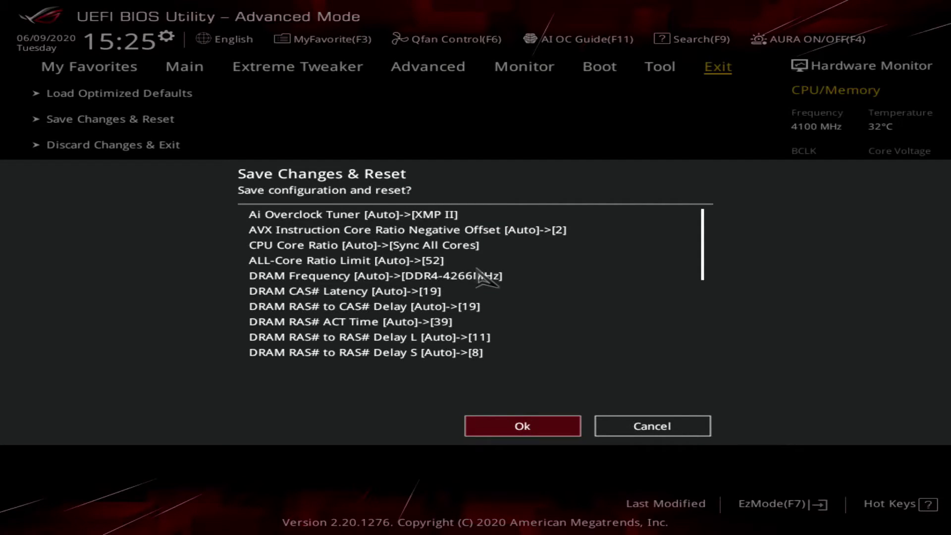